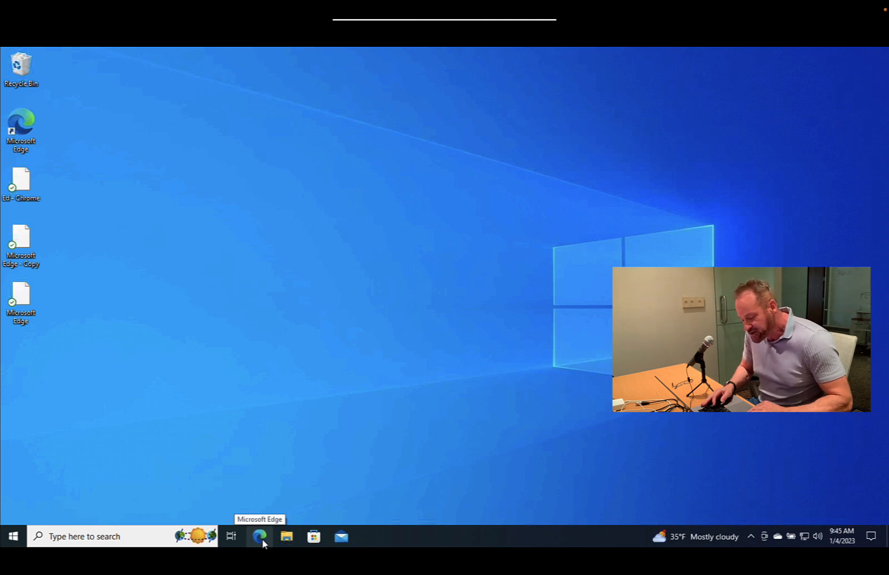
Launch Microsoft Edge and go to developer.oracle.com.
click(262, 539)
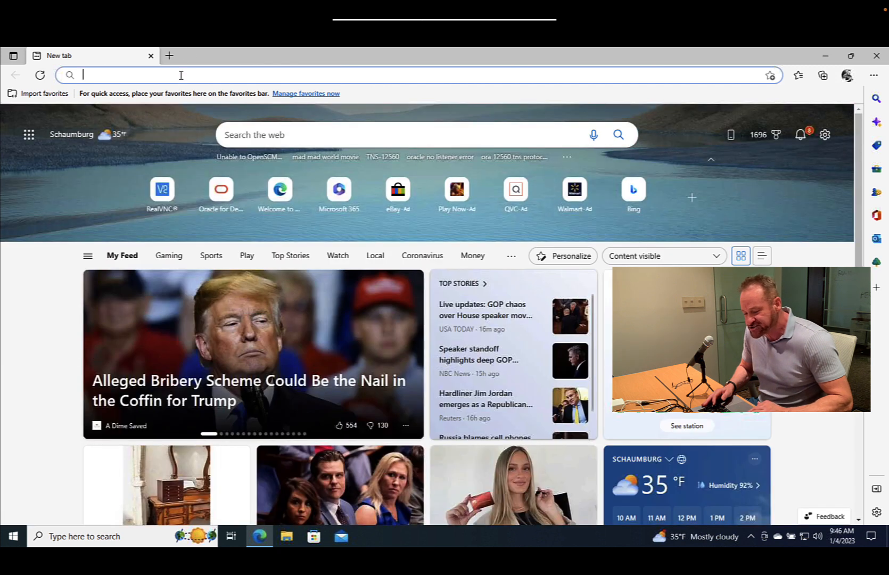
text(d)
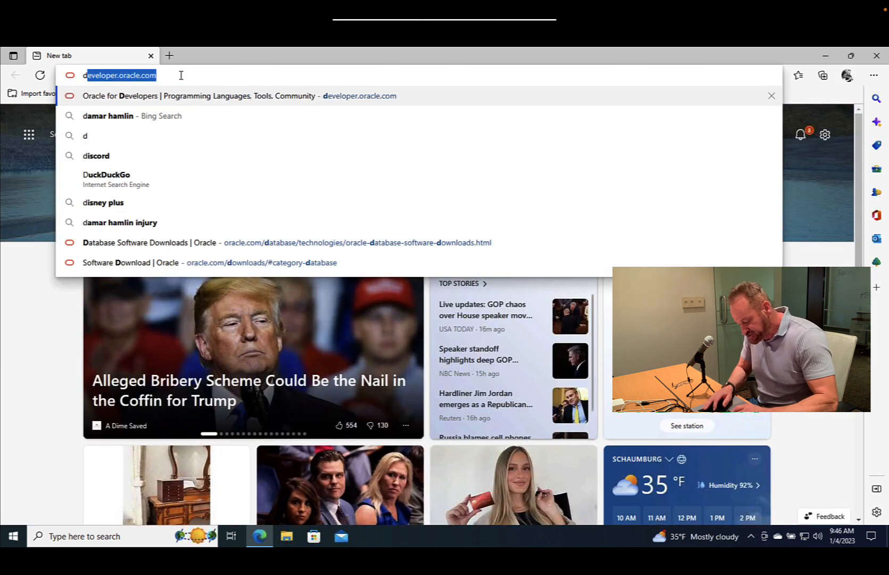
text(eveloper.oracle.com)
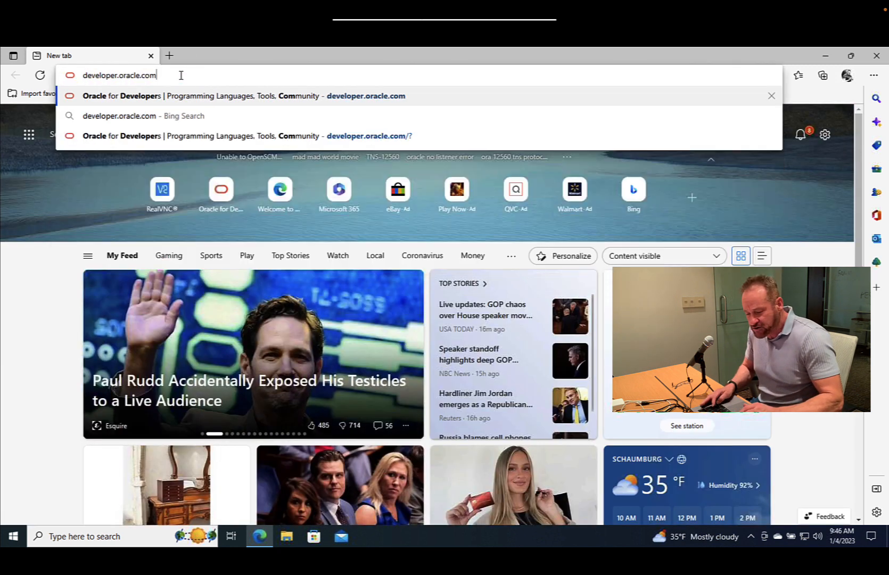
key(Return)
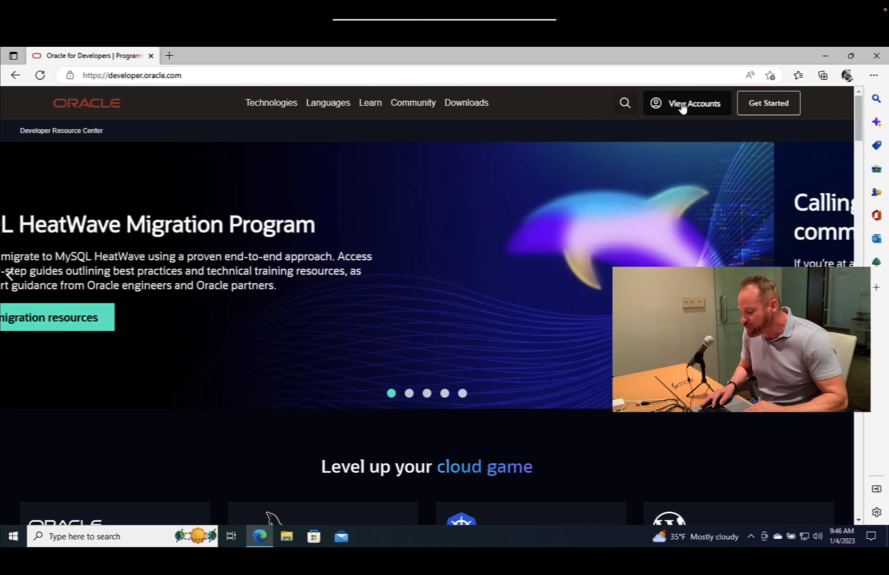
Sign in to the Oracle account from the developer site using the saved username and password.
click(681, 106)
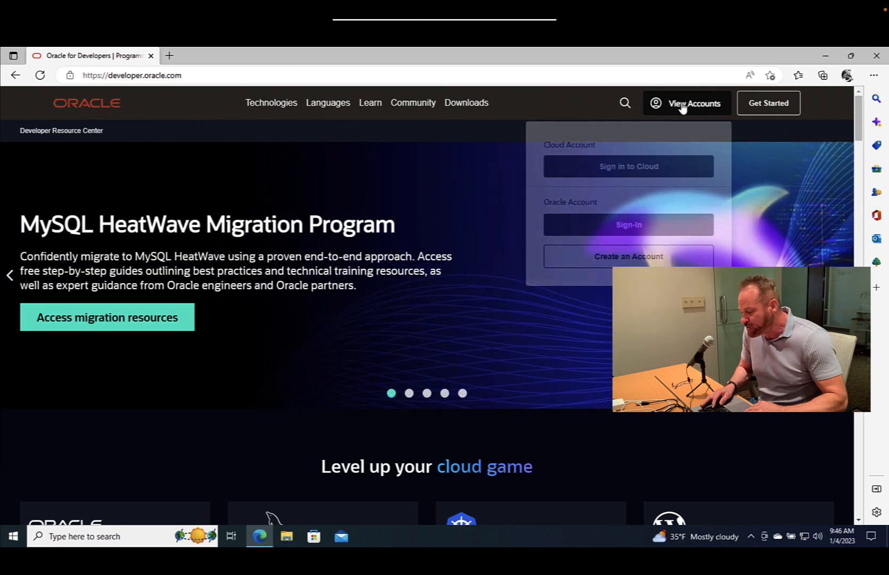
click(631, 228)
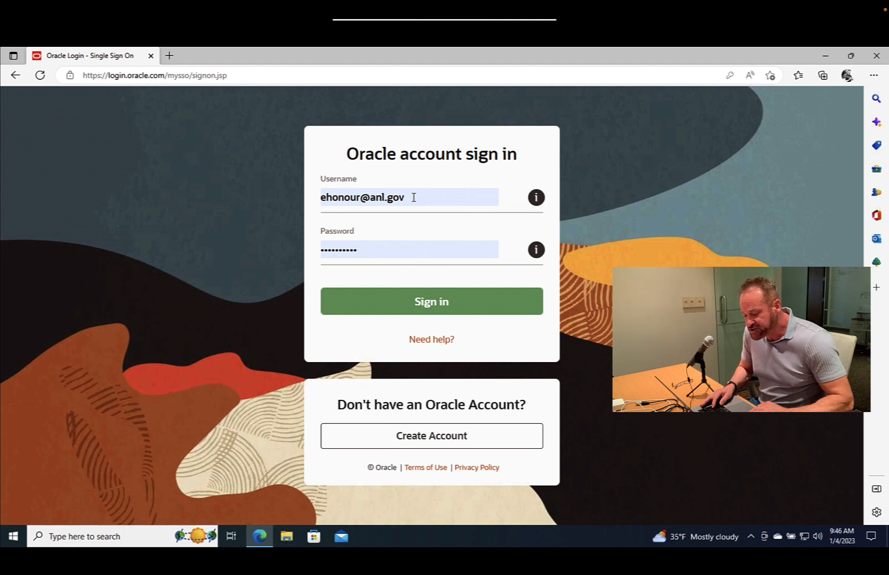
click(425, 308)
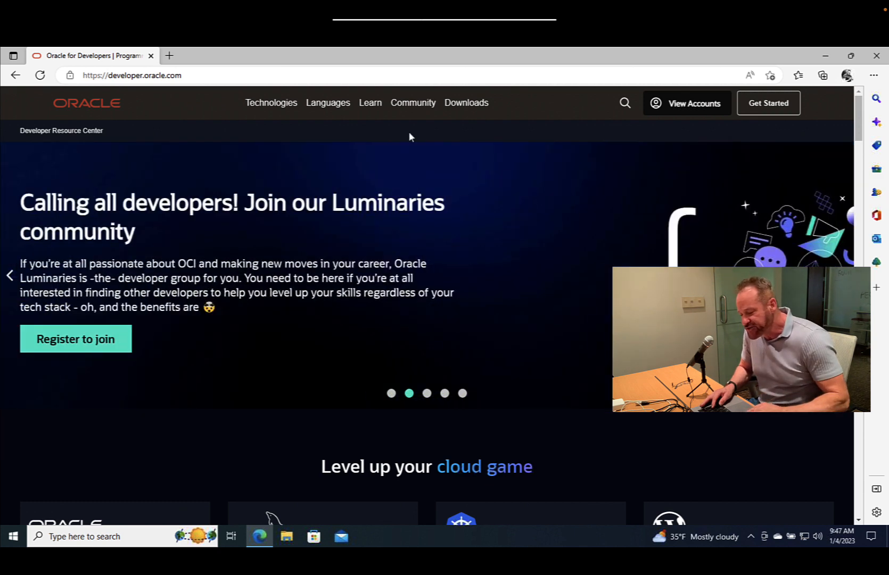
Go to the Oracle database downloads and open the Database Enterprise/Standard Editions download page.
click(466, 106)
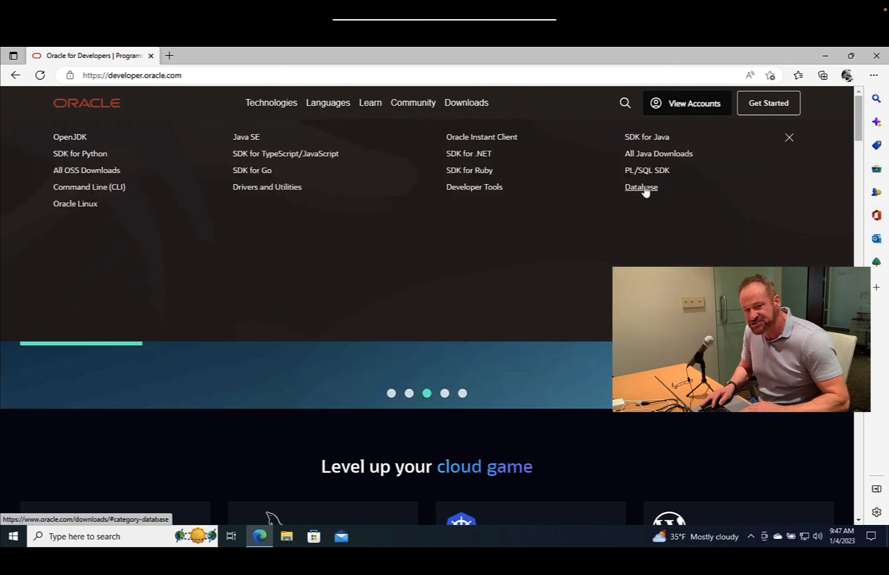
click(643, 189)
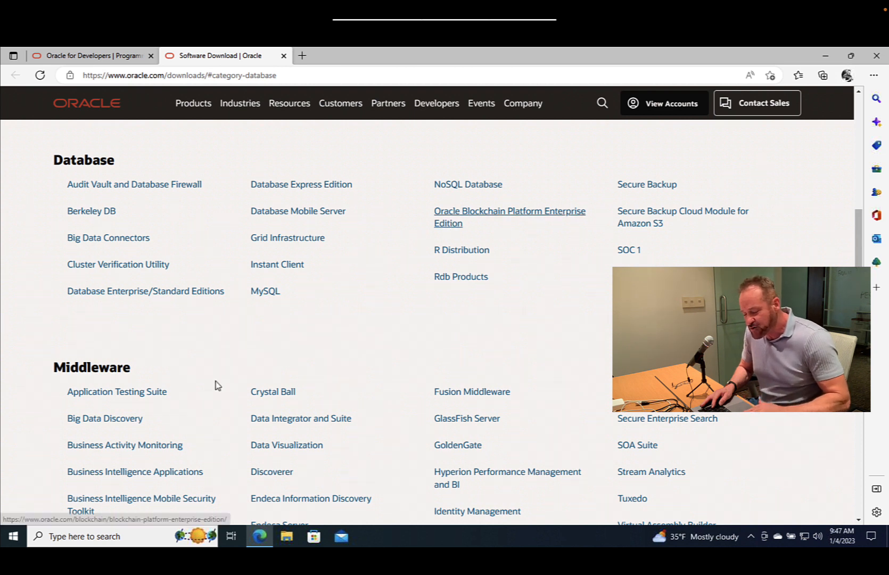
click(105, 298)
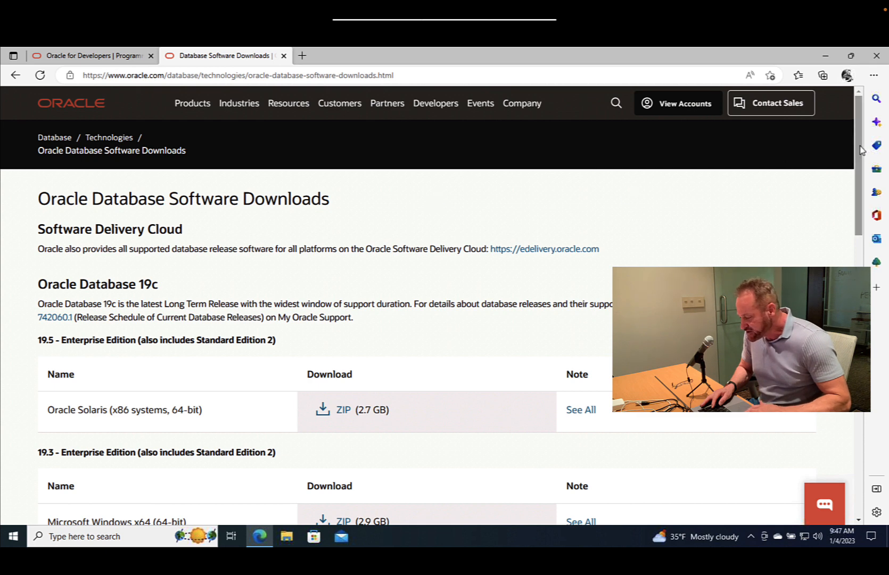
Download the Oracle Database 19.3 ZIP for Microsoft Windows x64 (64-bit) and close the browser.
drag(861, 151, 861, 198)
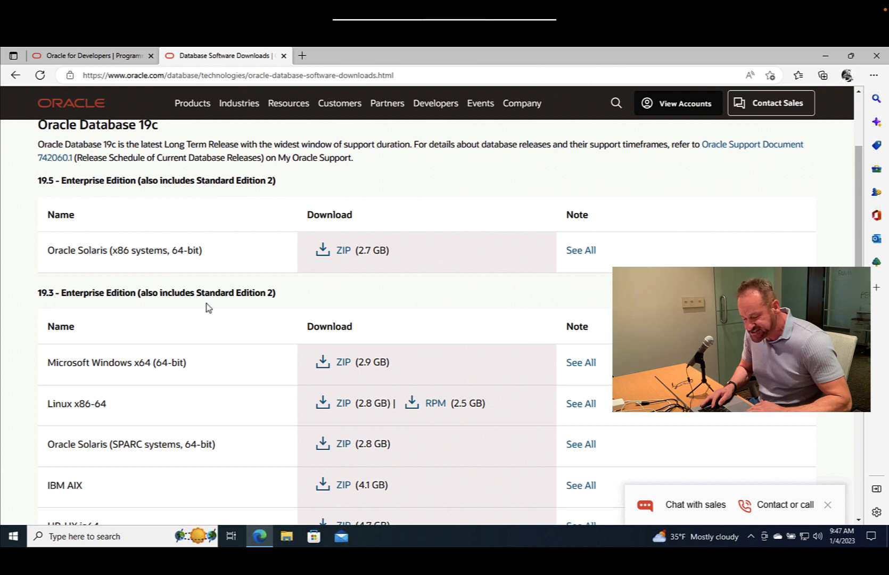
drag(50, 363, 192, 367)
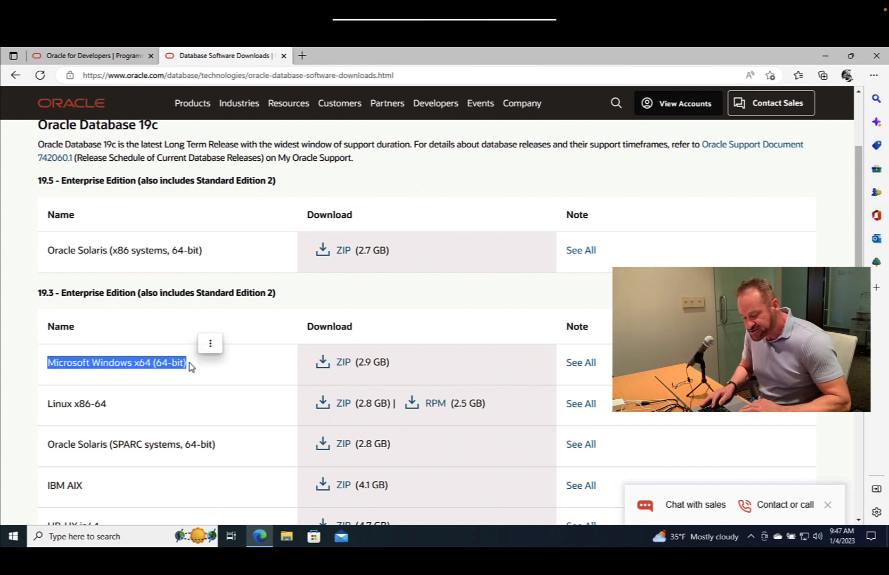
click(272, 326)
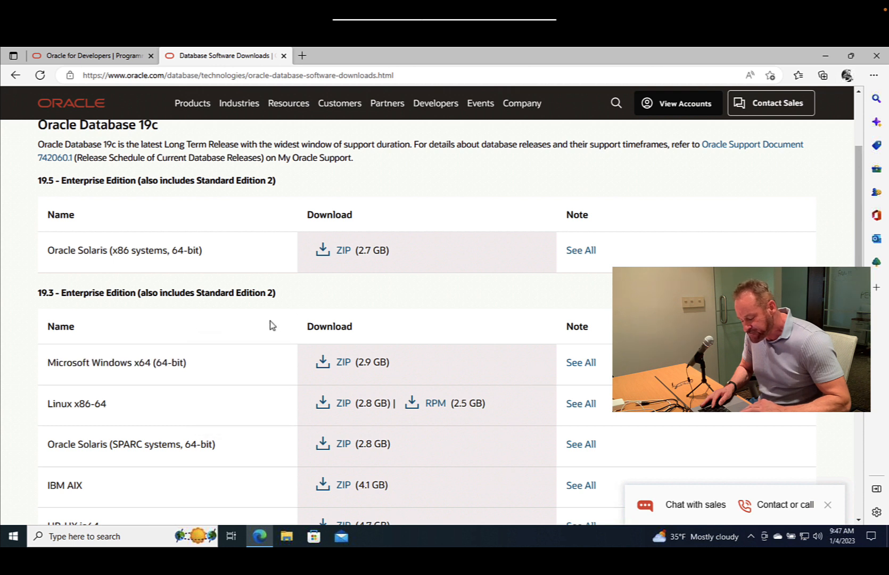
click(343, 364)
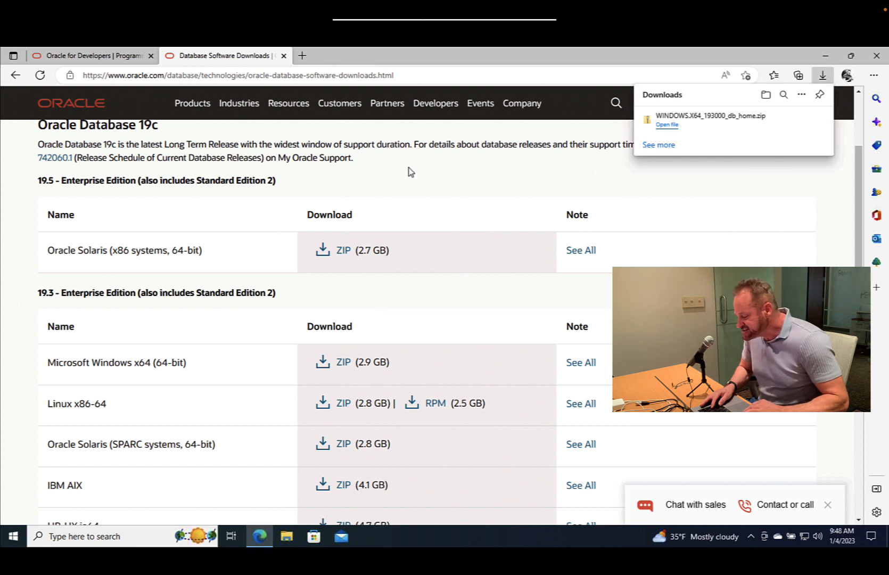
key(ctrl+w)
key(ctrl+w)
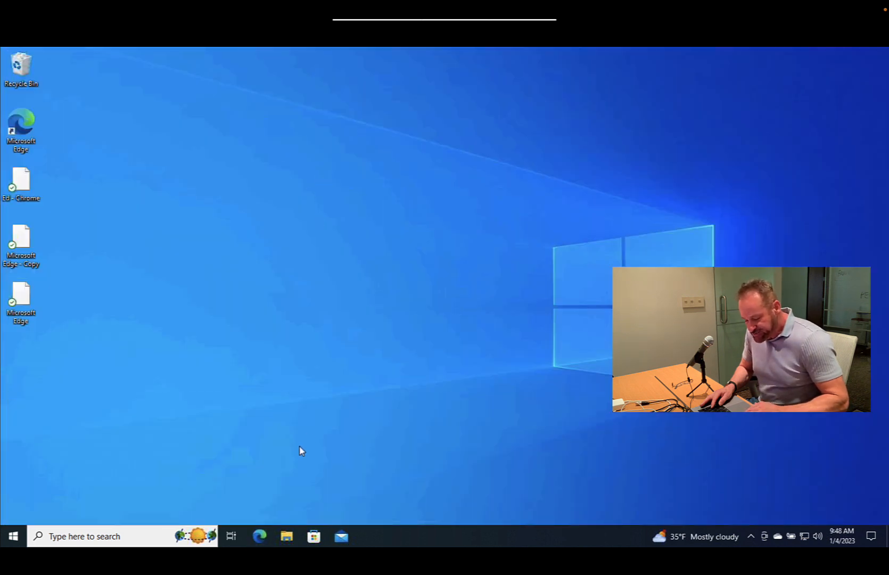
Open the WINDOWS.X64_193000_db_home archive from the Downloads folder in File Explorer.
click(287, 537)
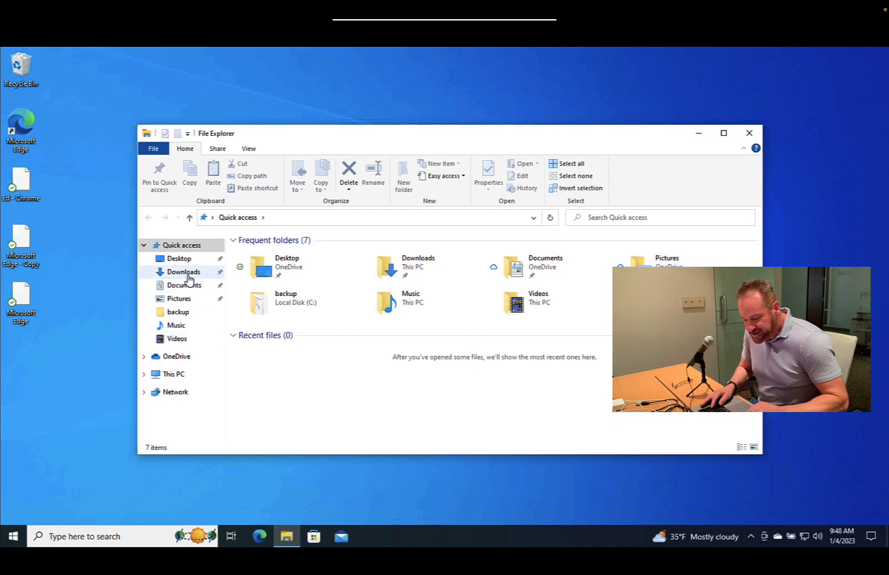
click(186, 273)
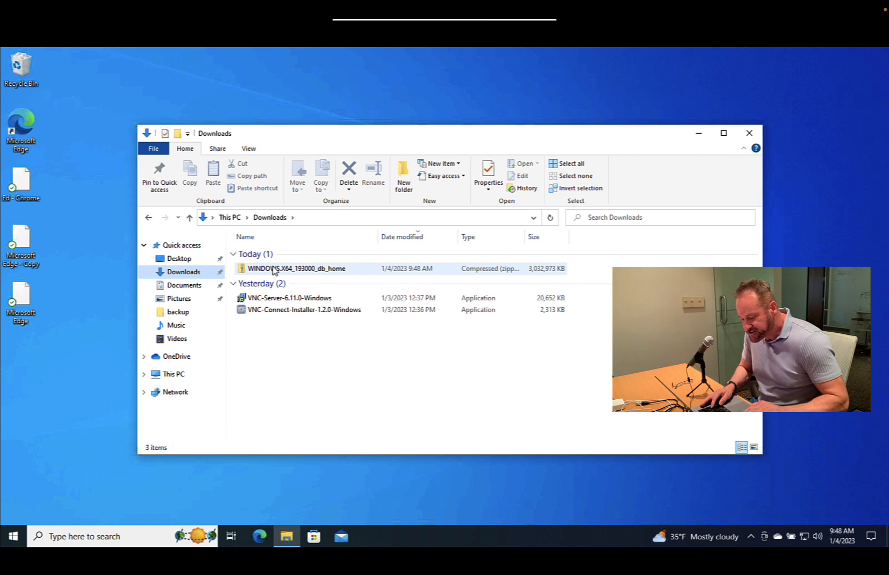
click(273, 270)
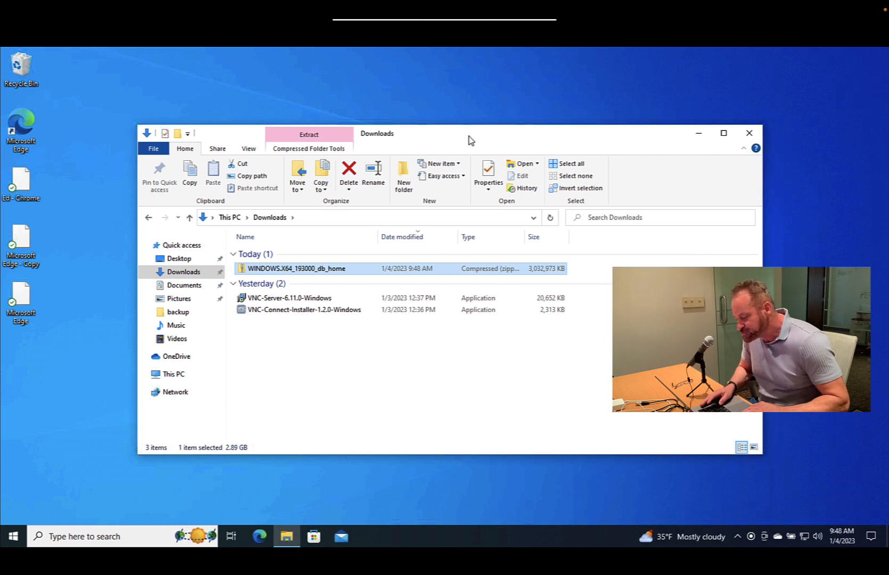
double_click(264, 268)
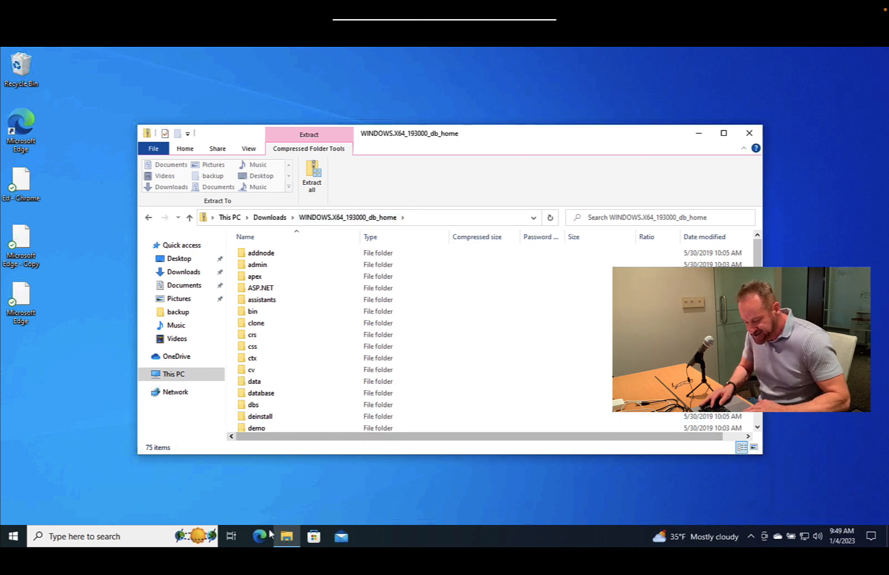
Search Windows for cmd, open Command Prompt, and dismiss the prompt about choosing an app for .json files.
click(125, 536)
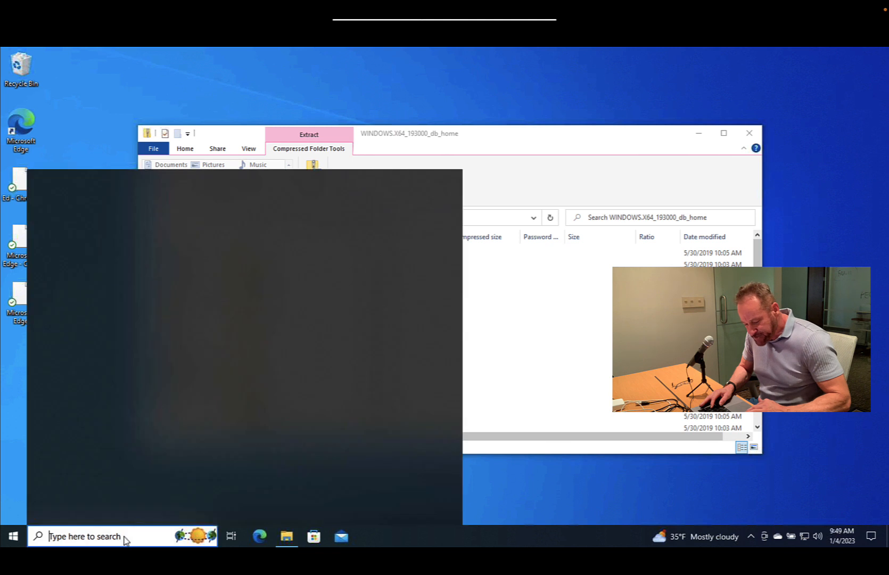
text(cmd)
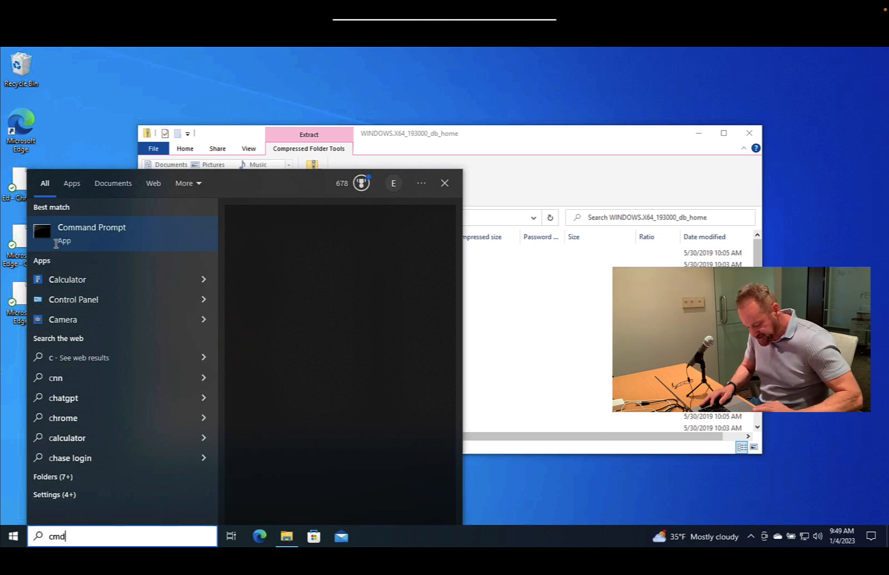
click(73, 240)
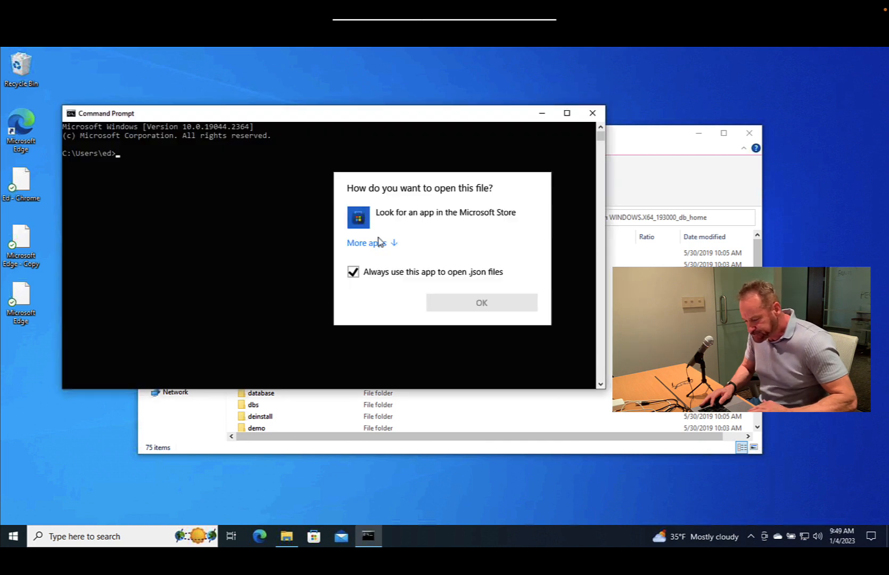
click(482, 304)
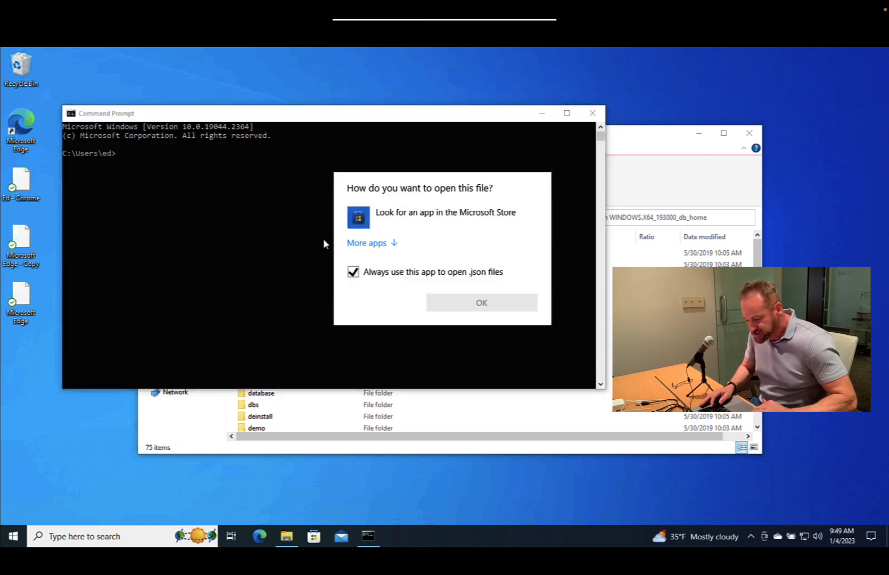
click(181, 198)
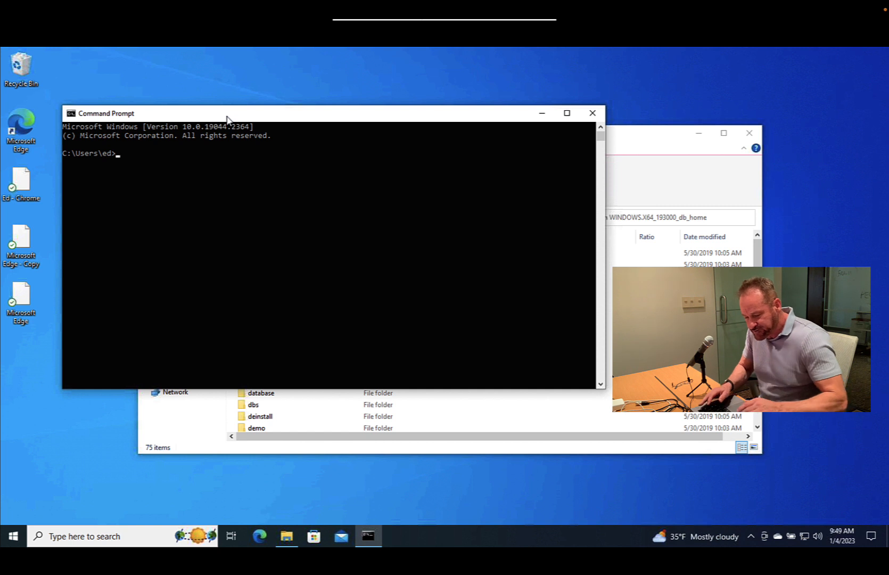
Change to the root of the C: drive and create a directory named oracle_software with mkdir.
text(cd \)
key(Return)
text(mkdir )
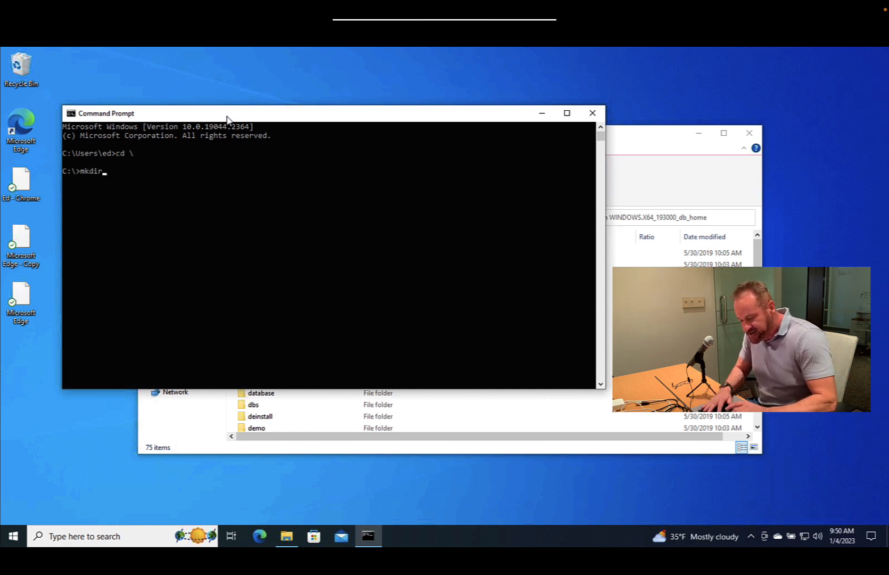
text(ora)
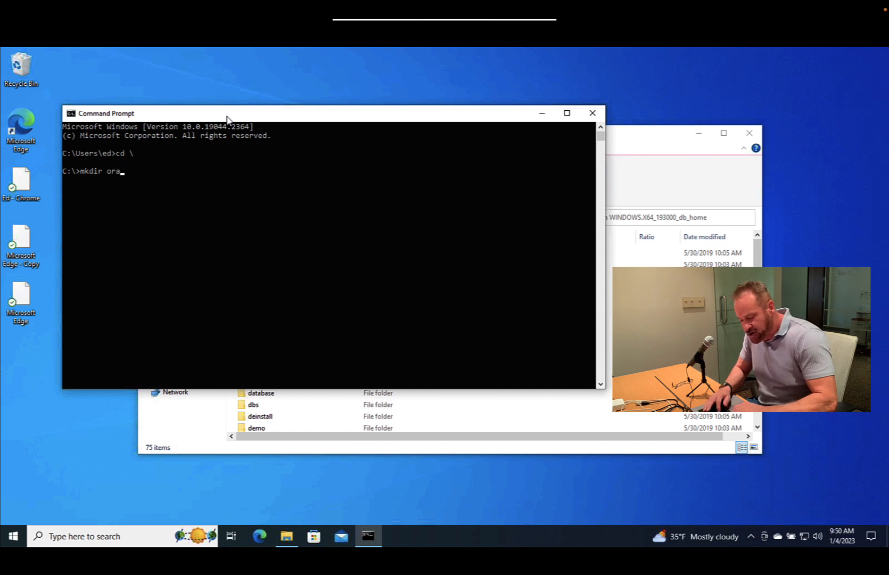
text(cle_software)
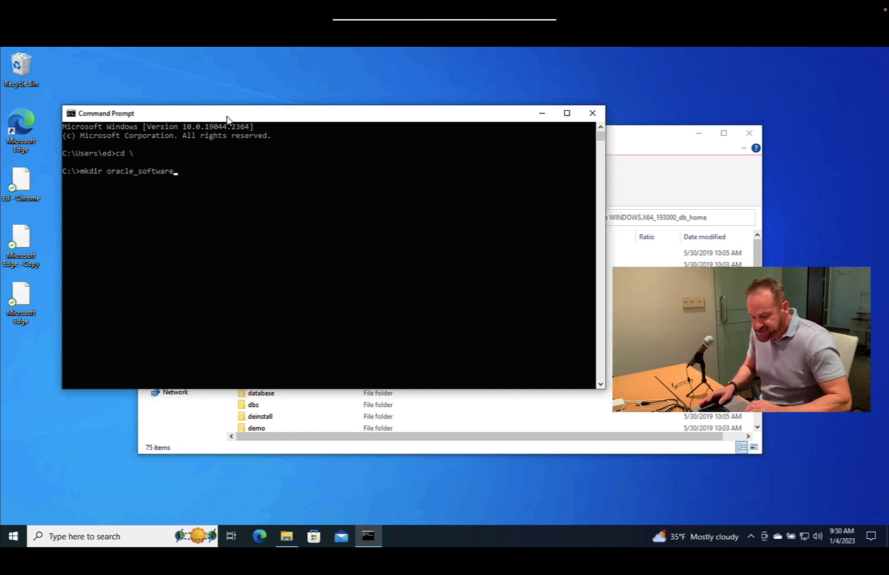
key(Return)
Start extracting all files from the WINDOWS.X64_193000_db_home archive and choose C:\oracle_software as the destination folder.
click(660, 143)
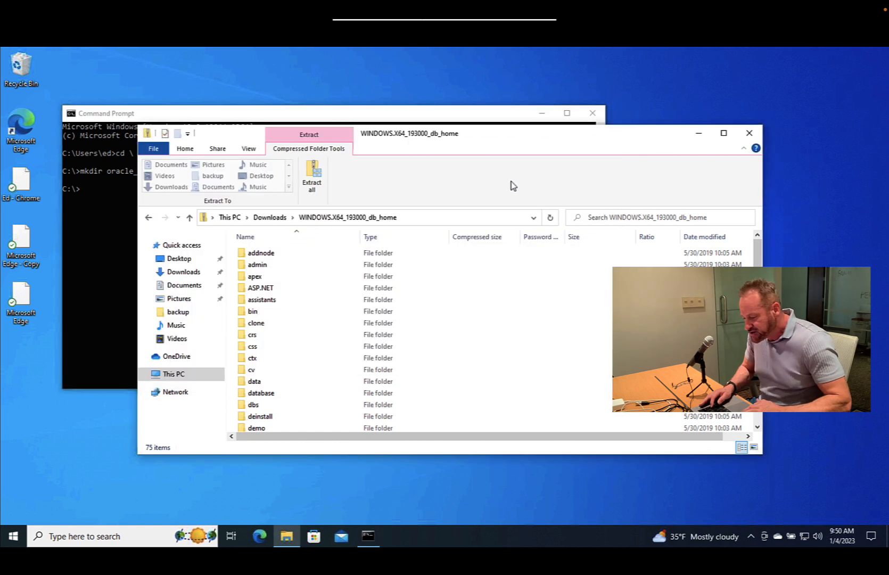
drag(400, 144, 376, 132)
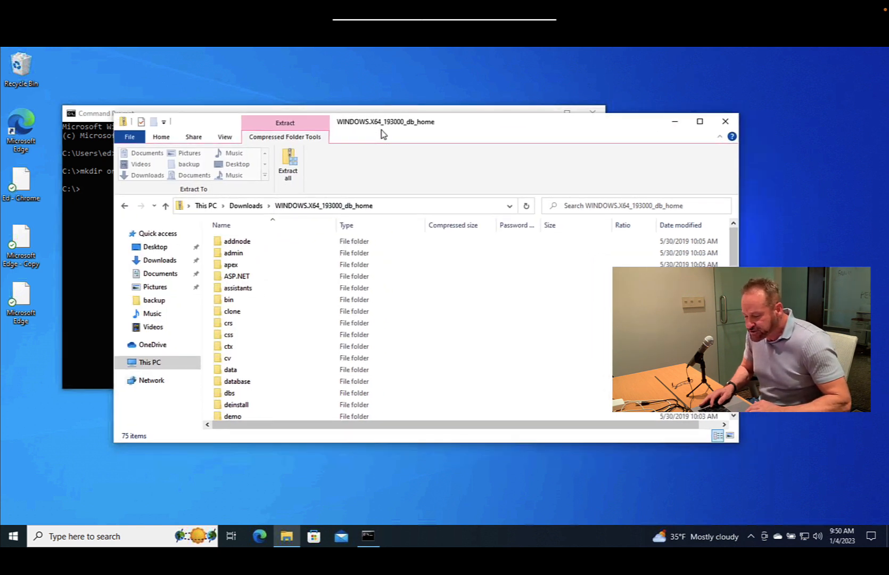
click(289, 169)
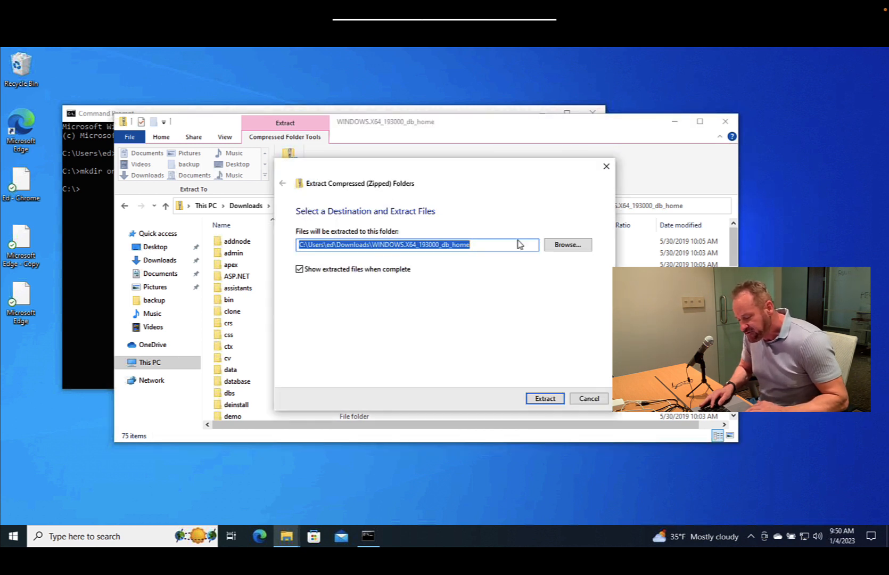
click(567, 246)
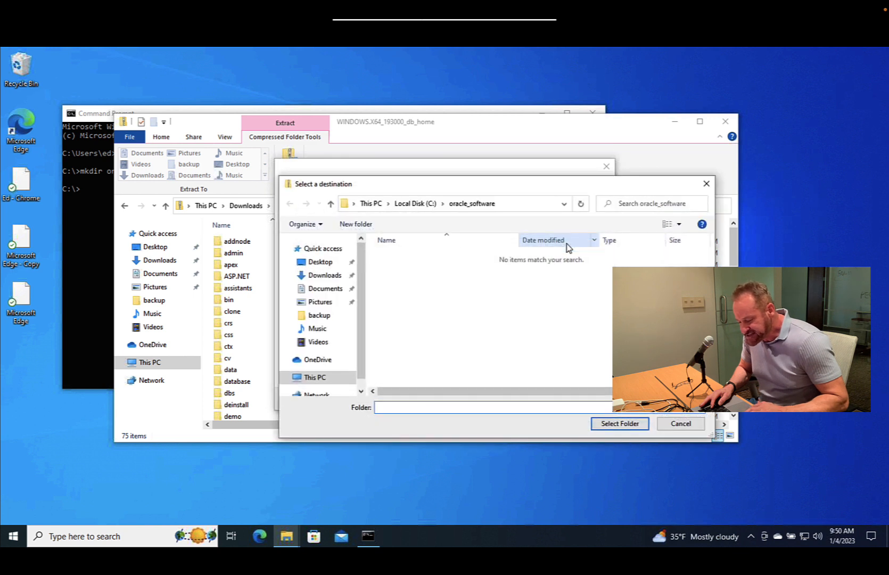
click(314, 379)
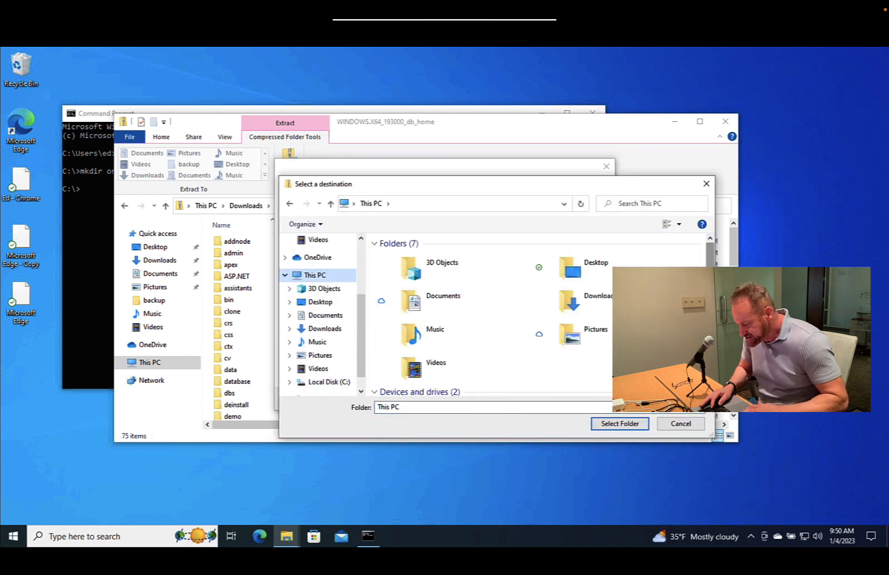
scroll(711, 254, down, 1)
double_click(485, 380)
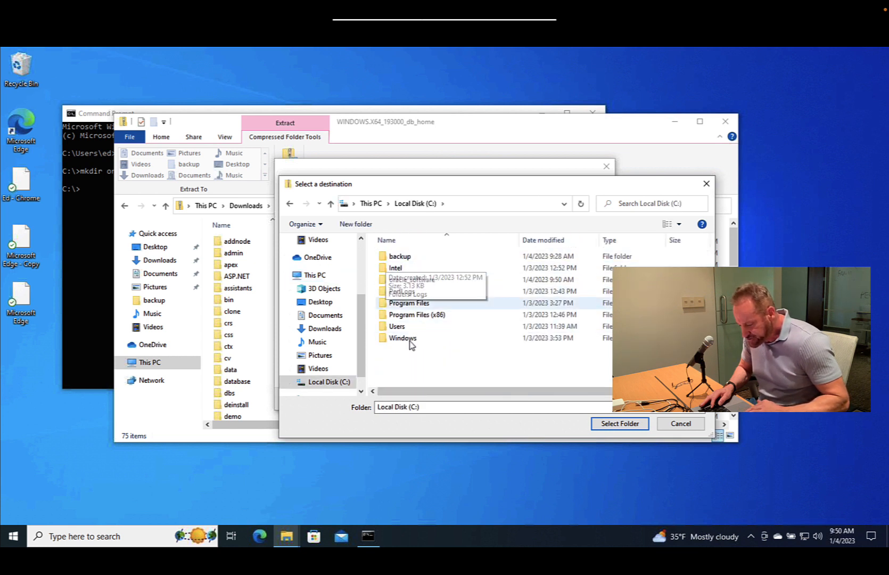
double_click(405, 281)
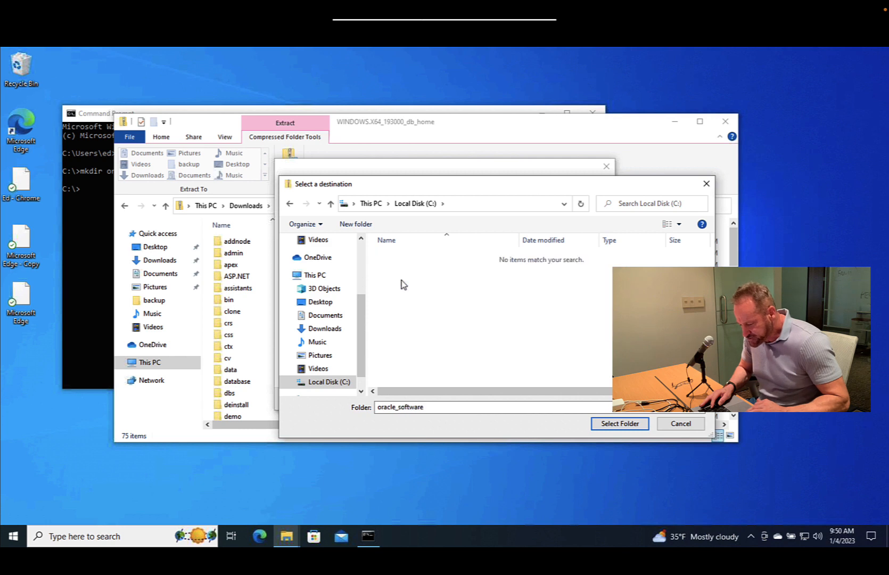
click(610, 425)
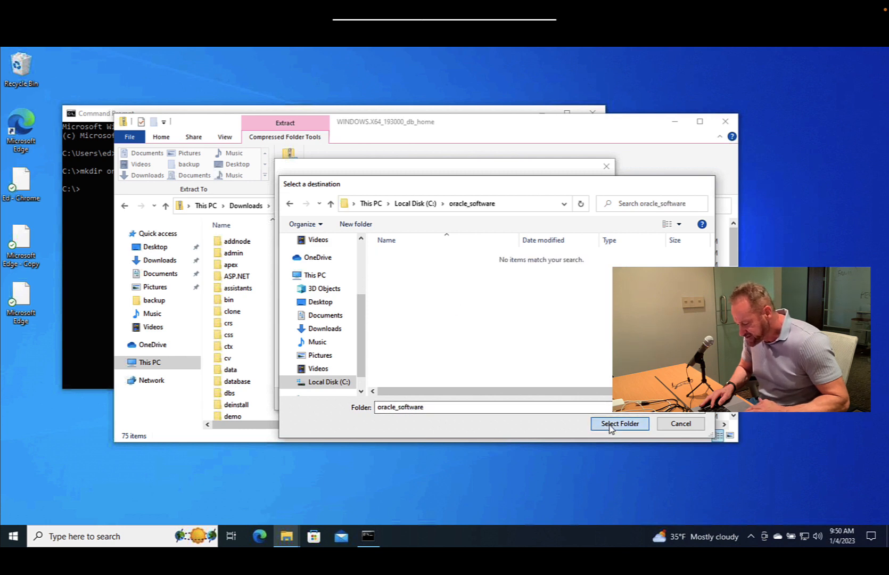
Run the extraction into C:\oracle_software, and launch the extracted setup application as administrator, allowing it to make changes to the device.
click(545, 399)
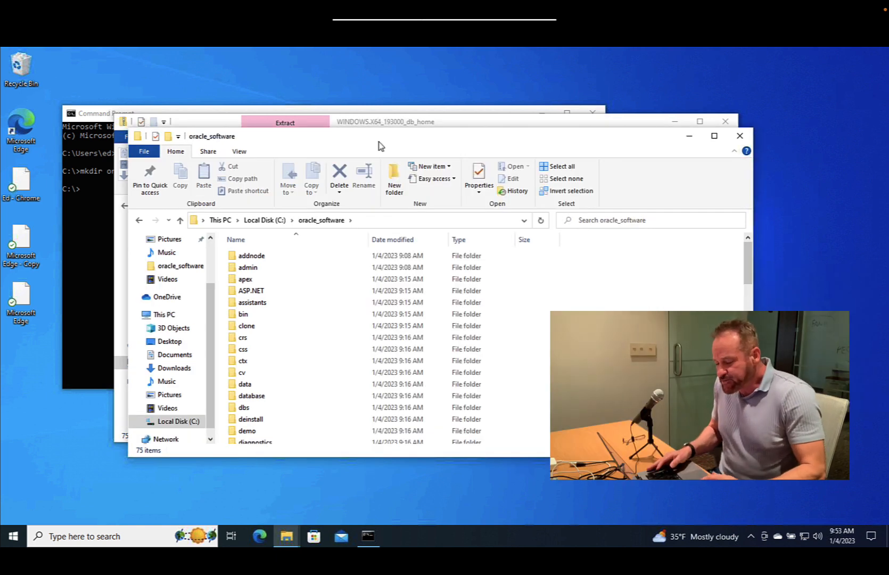
drag(376, 143, 404, 128)
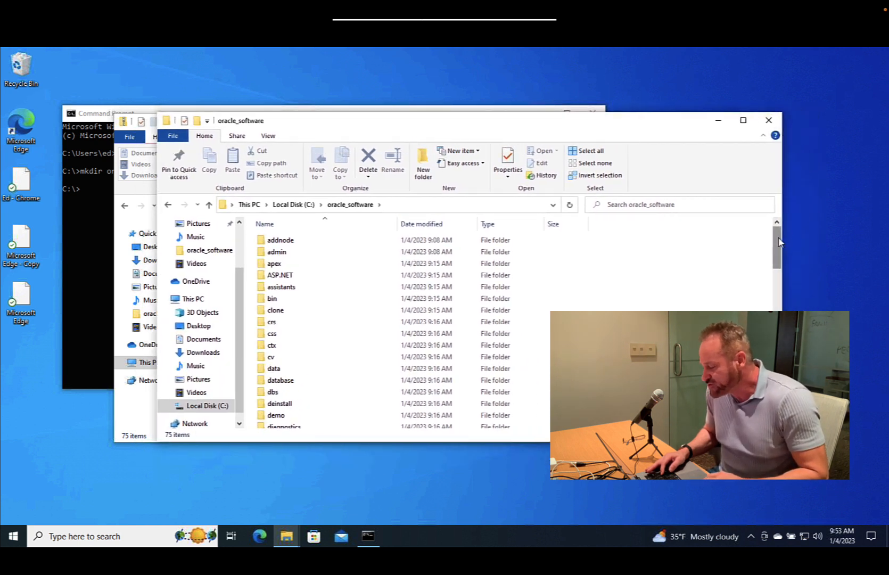
text(setup)
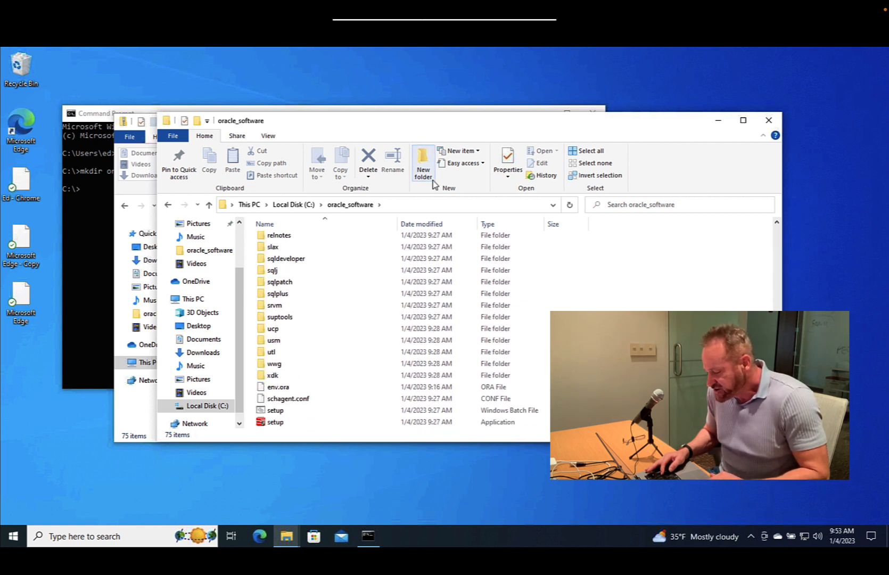
click(275, 423)
right_click(274, 426)
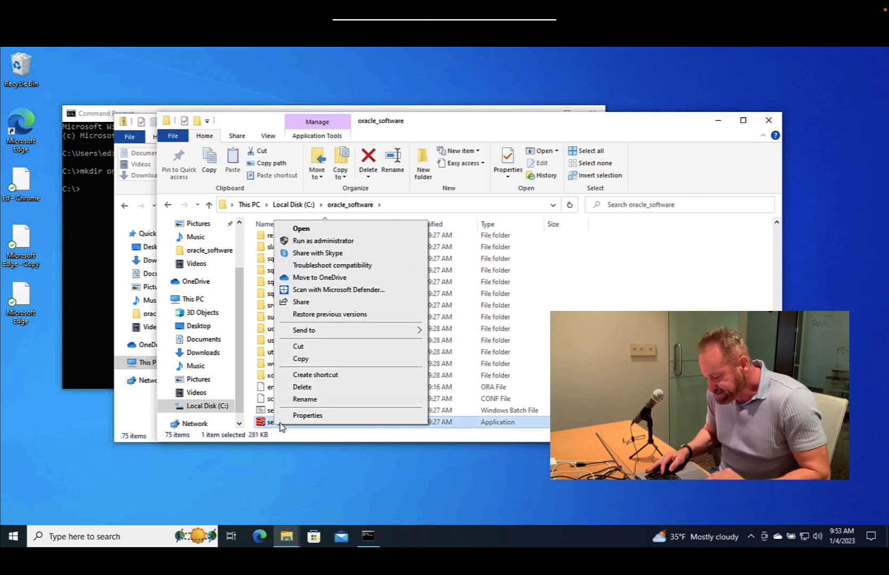
click(323, 242)
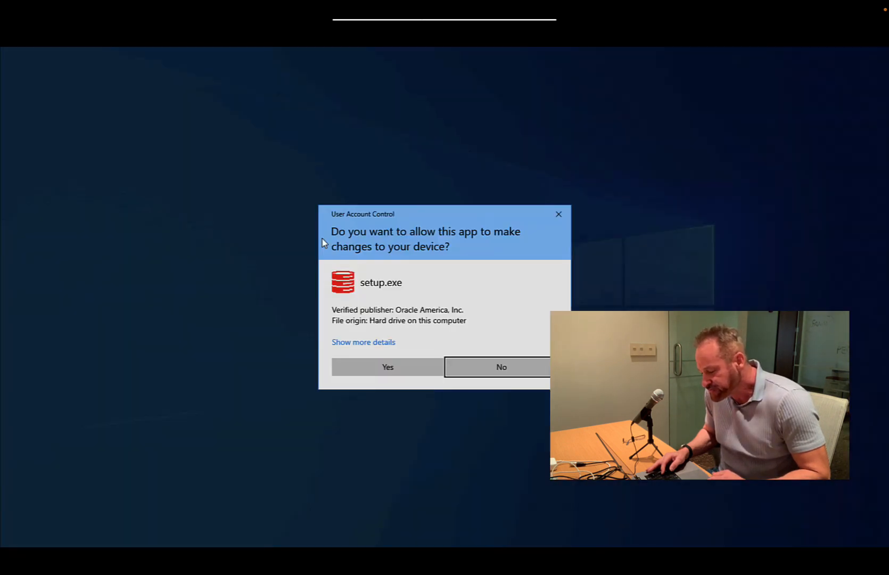
click(384, 363)
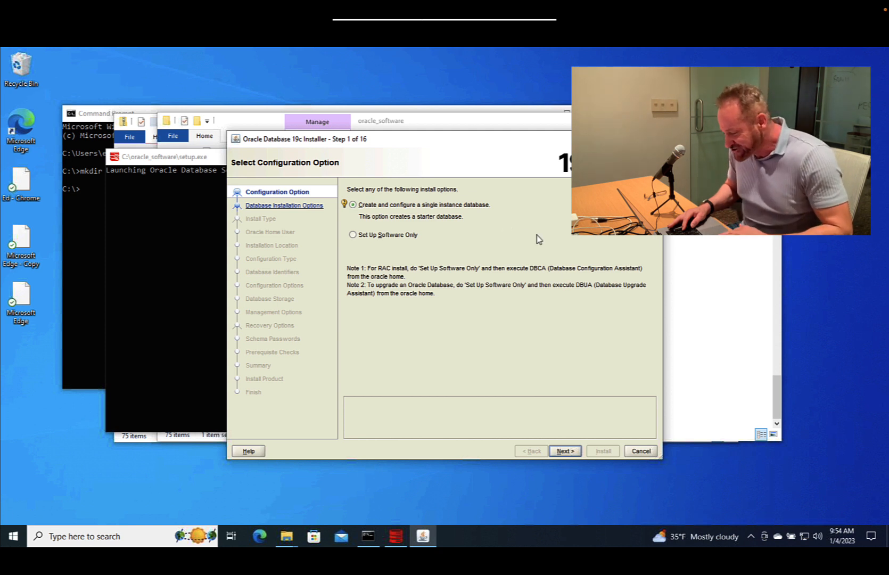
Proceed through the installer with a single instance database, Desktop class, and Use Virtual Account for the Oracle home user.
click(565, 452)
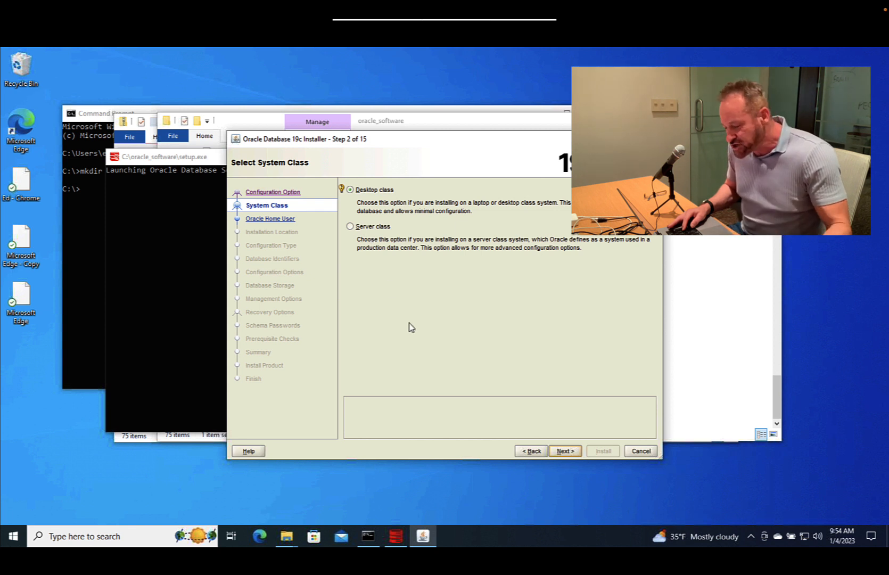
click(566, 452)
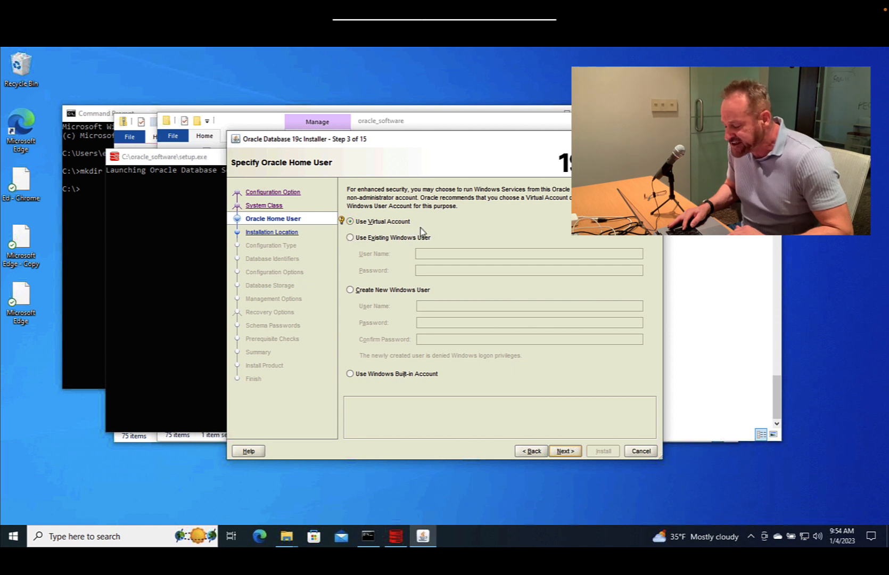
click(557, 450)
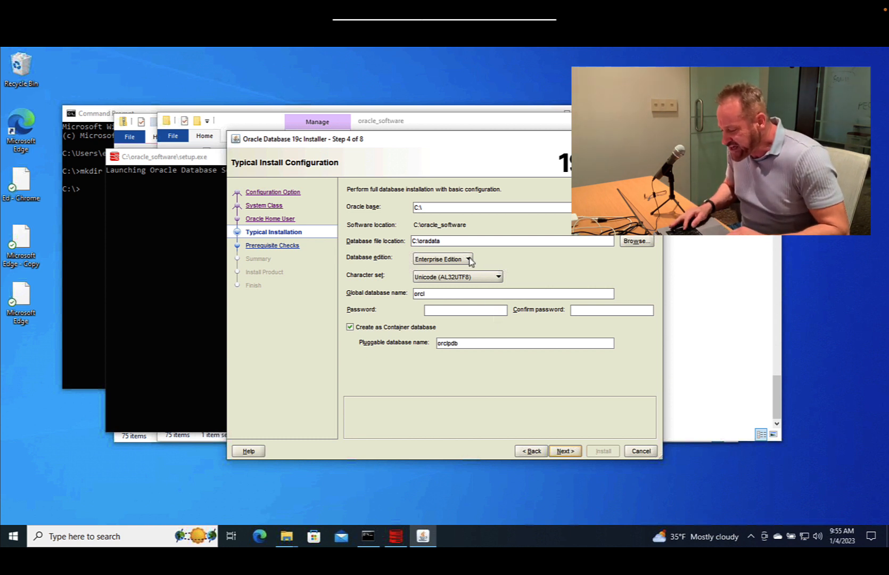
Switch to Command Prompt, create a directory named oracle in the root of C: with mkdir, and return to the installer.
click(436, 210)
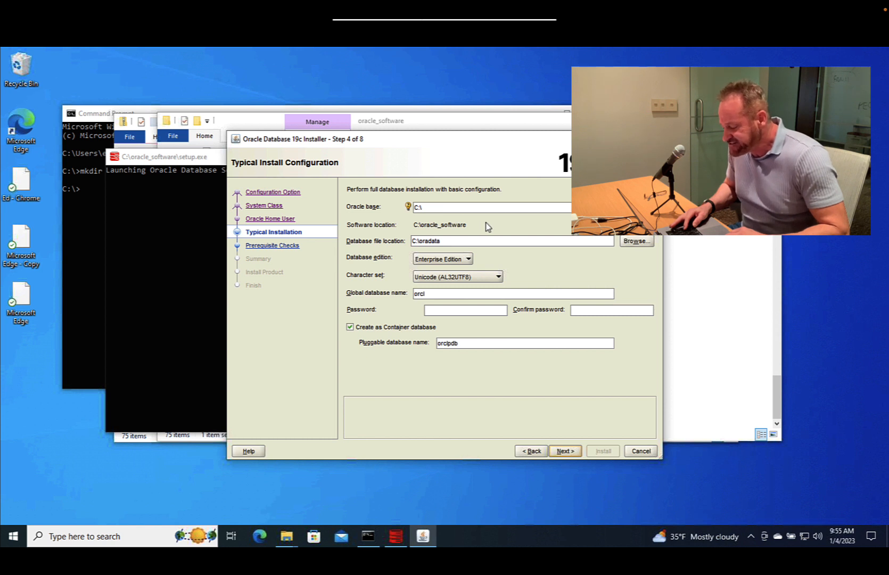
click(87, 215)
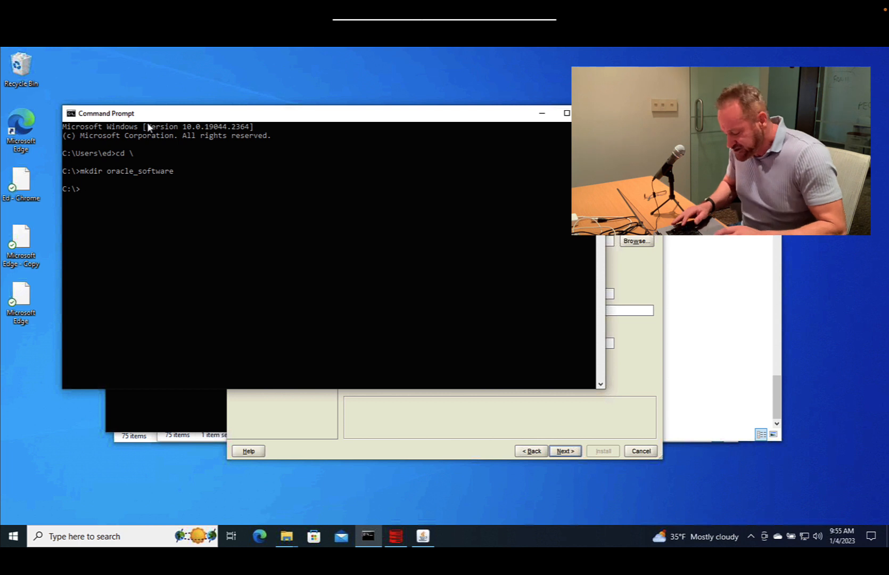
text(mkdir)
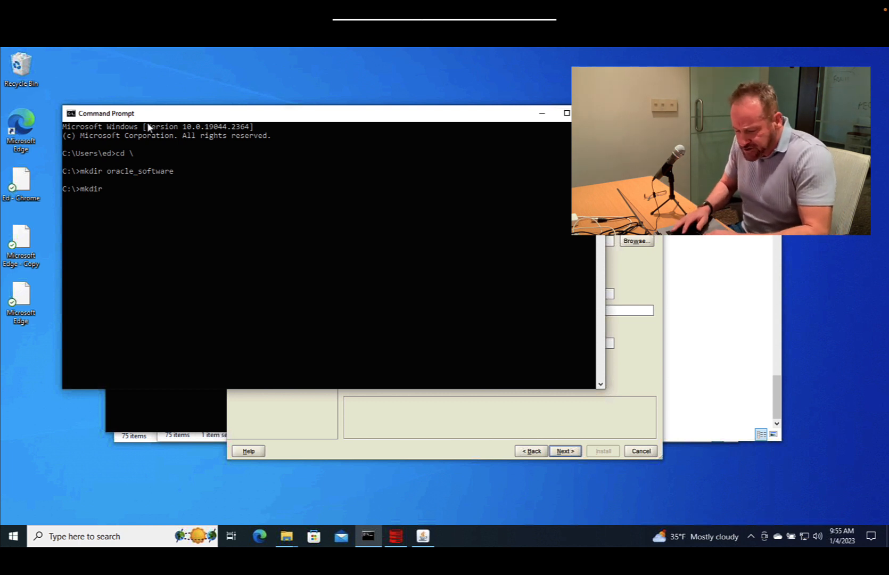
text( oracle)
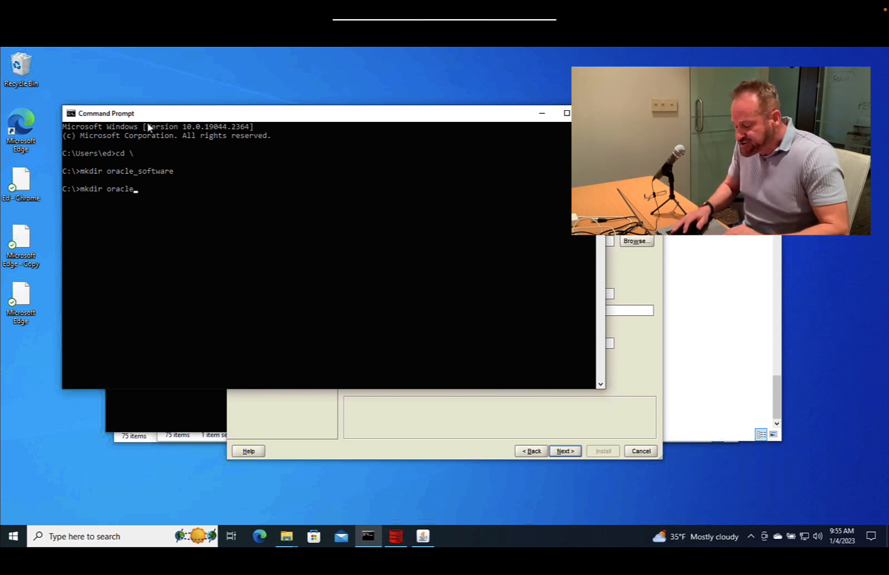
key(Return)
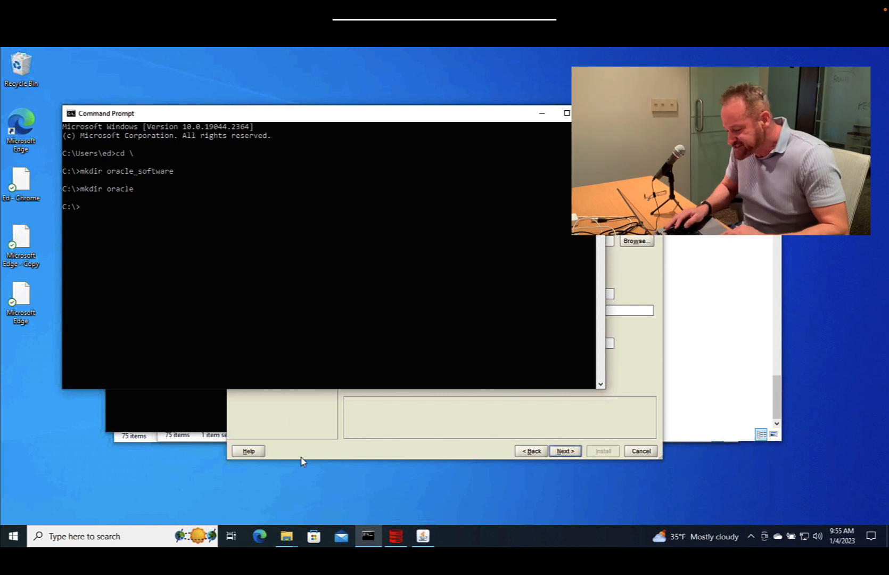
click(351, 436)
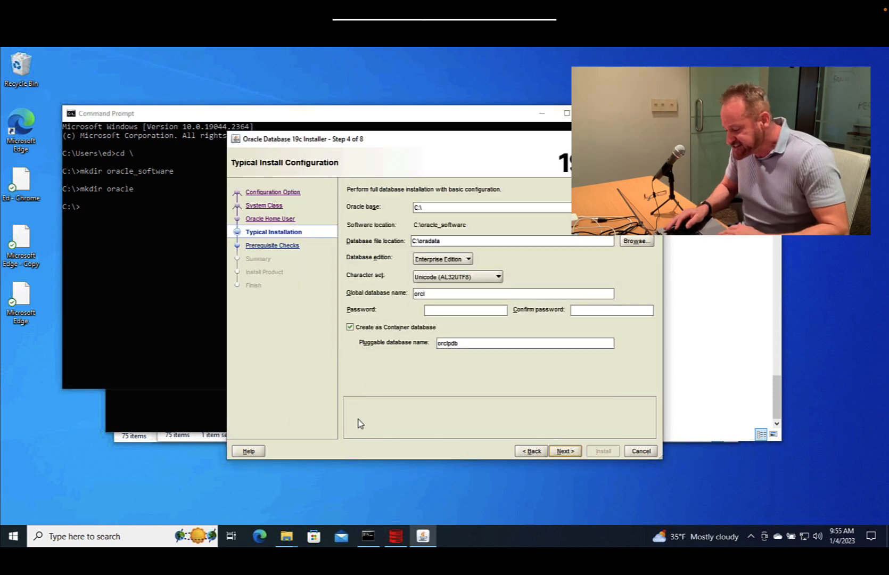
Set the Oracle base to the C:\oracle folder by browsing for it.
click(435, 209)
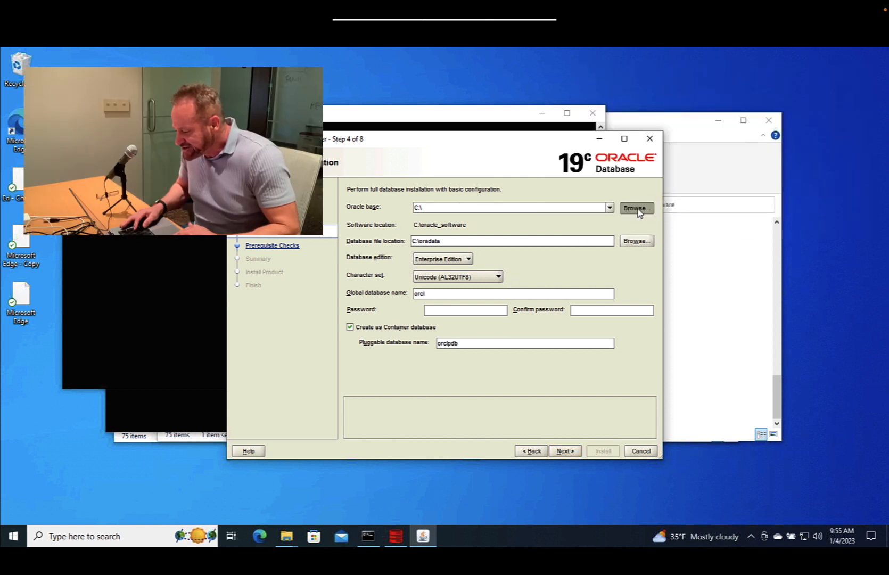
click(637, 208)
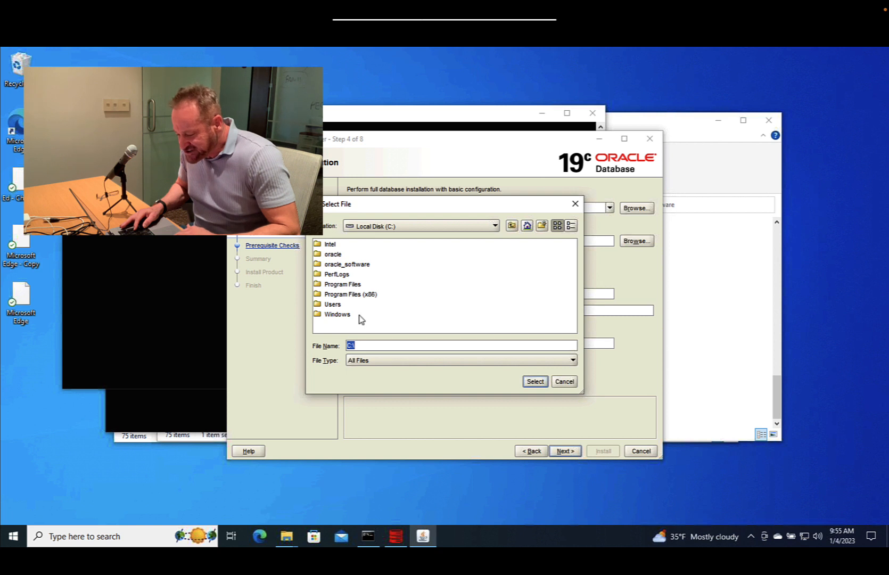
click(329, 255)
double_click(329, 255)
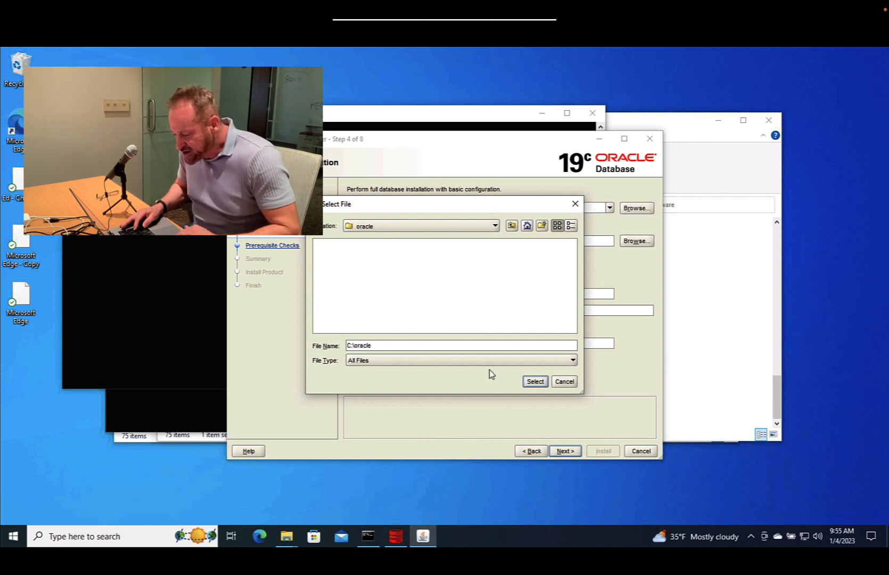
click(535, 382)
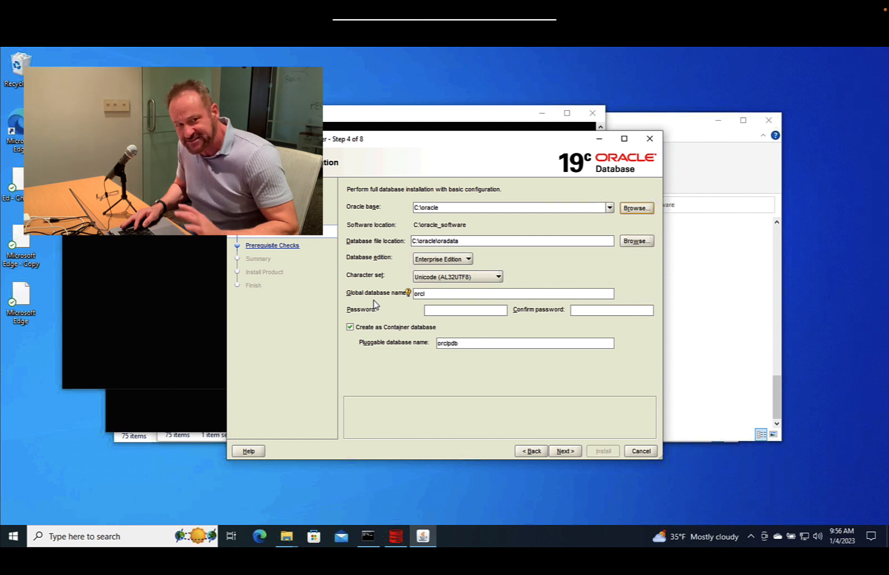
Enter the database administrator password for the orcl database and repeat it in the confirmation field.
click(459, 311)
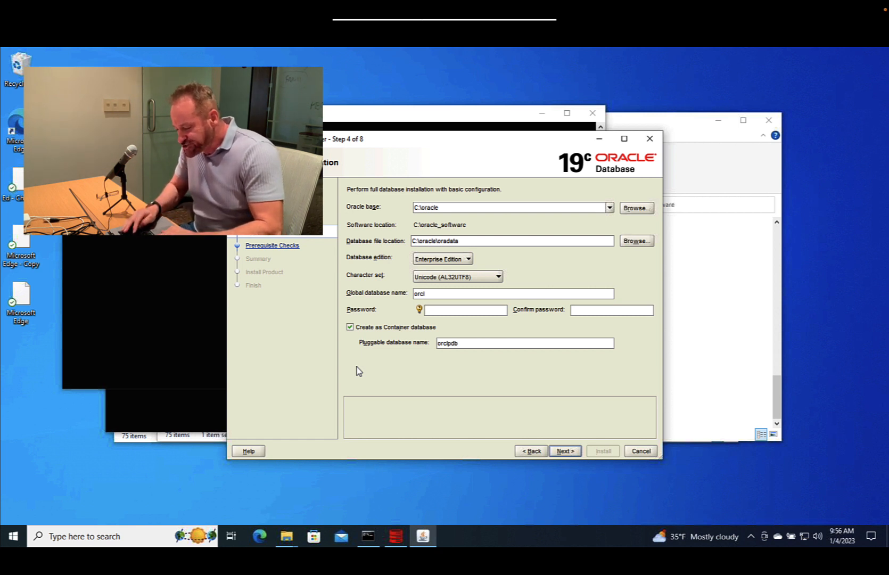
text(*********)
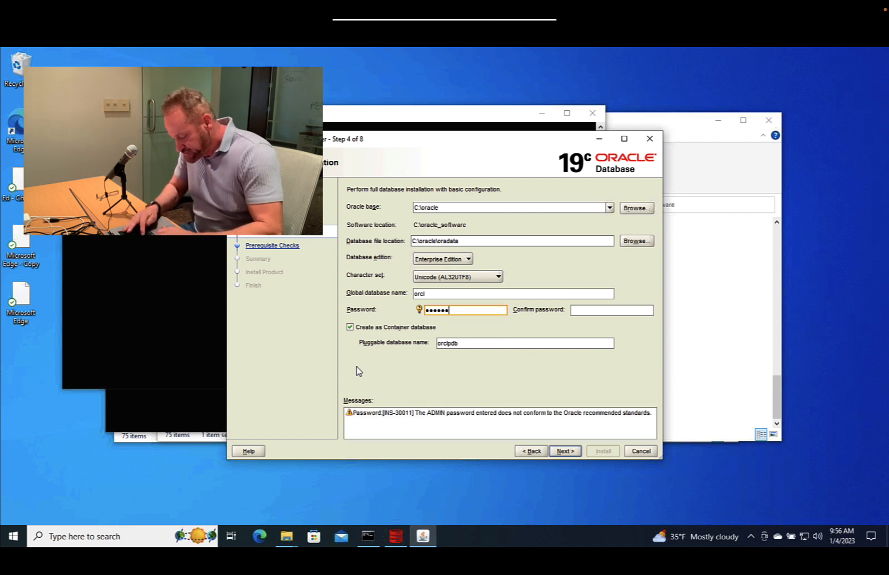
text(********)
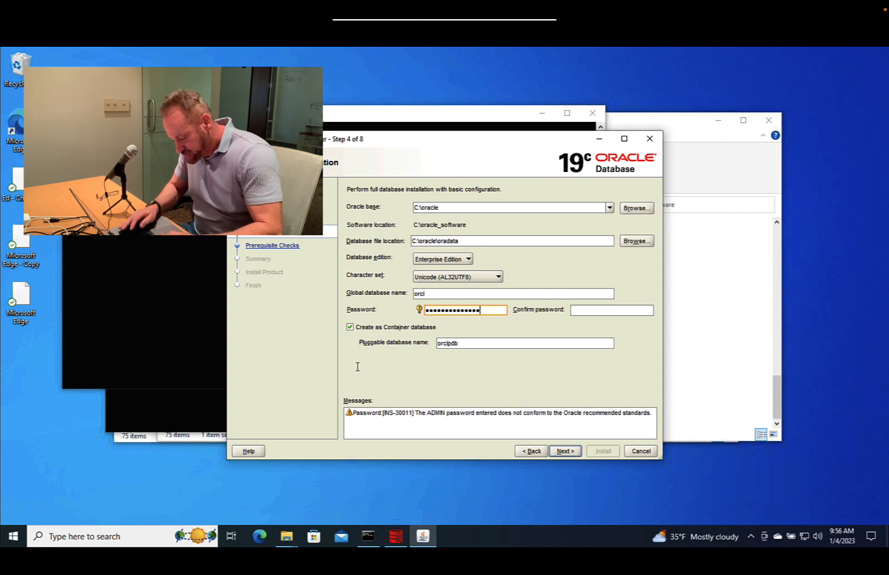
key(Tab)
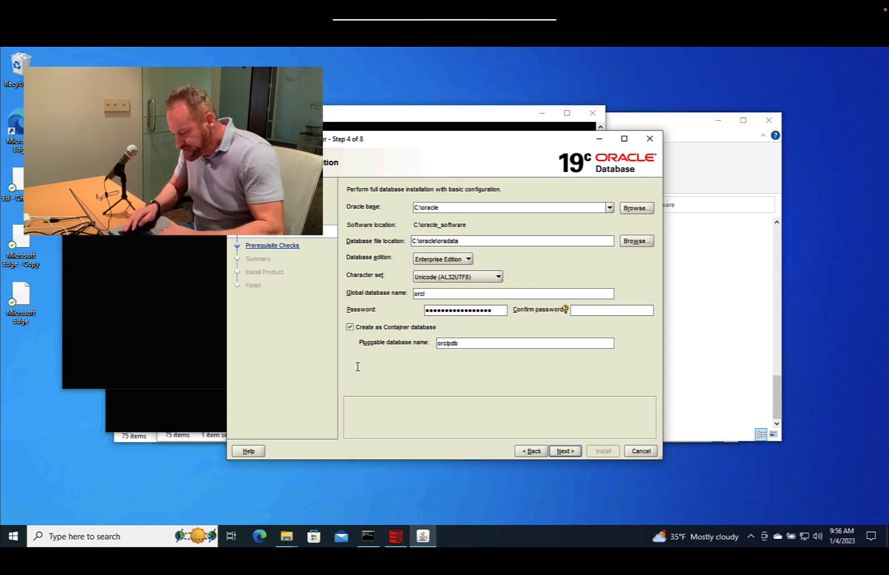
text(*****************)
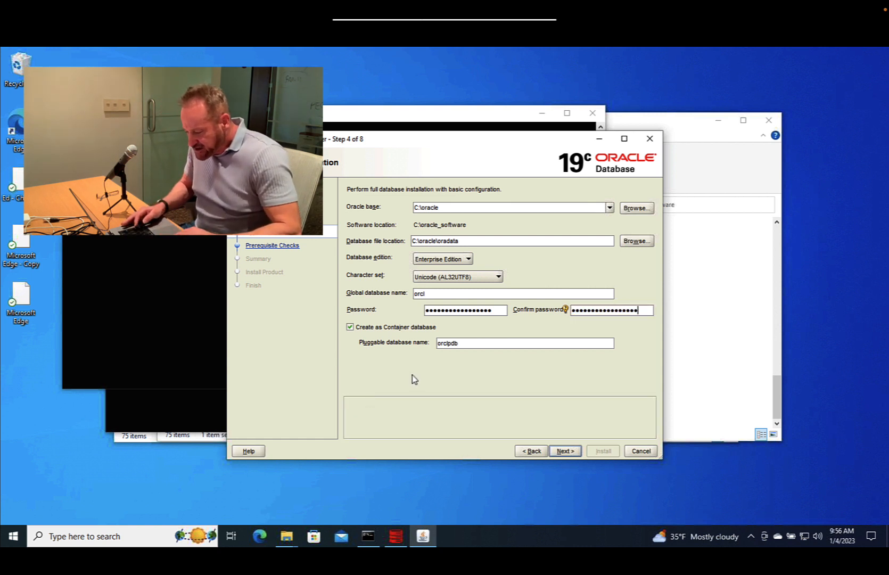
Disable creation as a container database, continue to the summary, and start the installation.
click(350, 327)
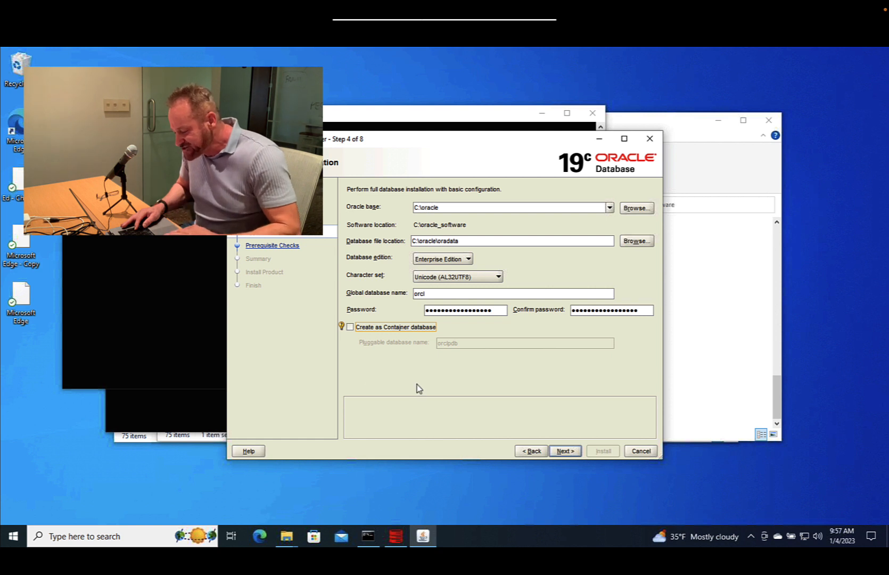
click(567, 451)
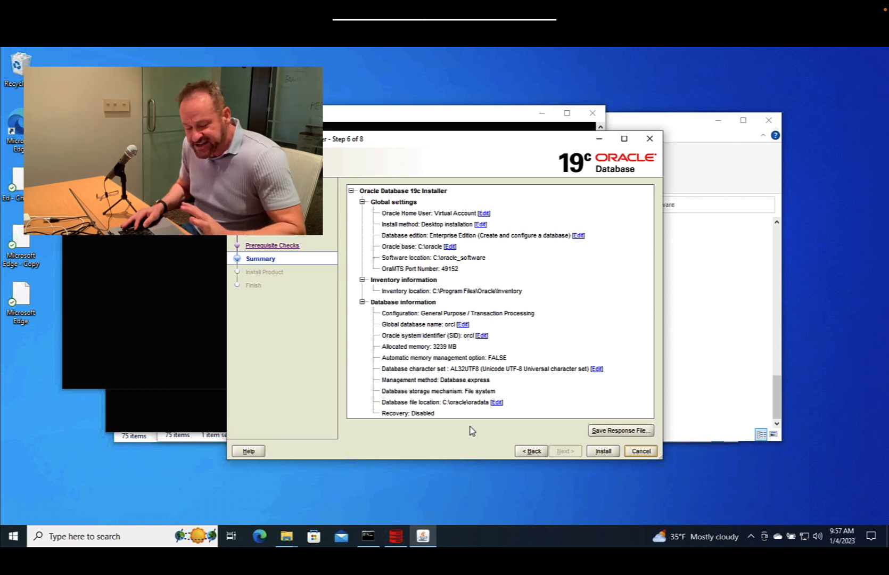
click(603, 451)
click(604, 452)
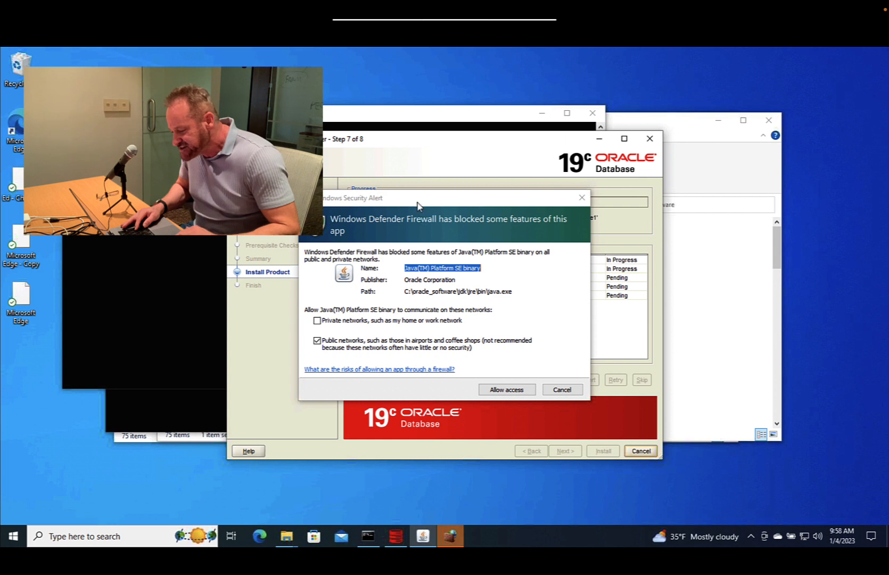
Allow Java(TM) Platform SE binary through Windows Defender Firewall on both private and public networks.
drag(420, 202, 516, 201)
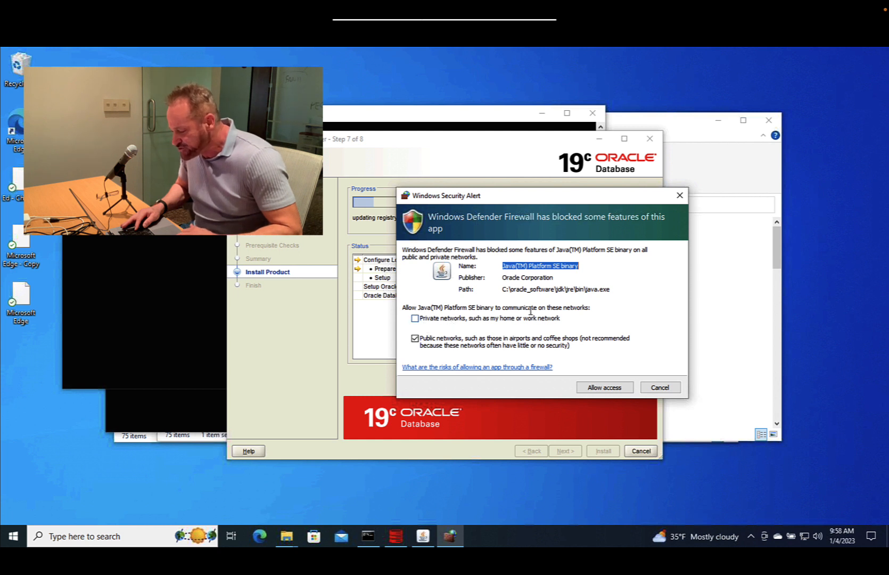
click(415, 319)
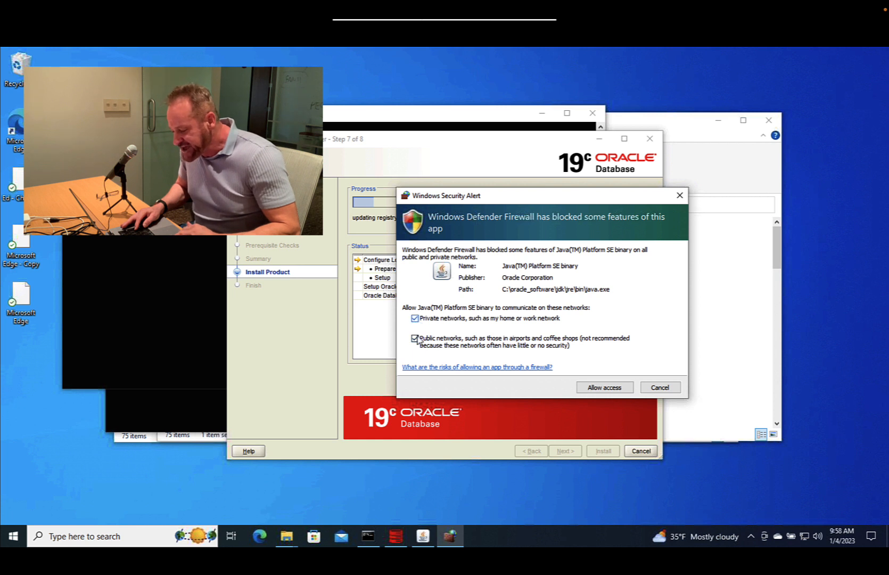
click(616, 393)
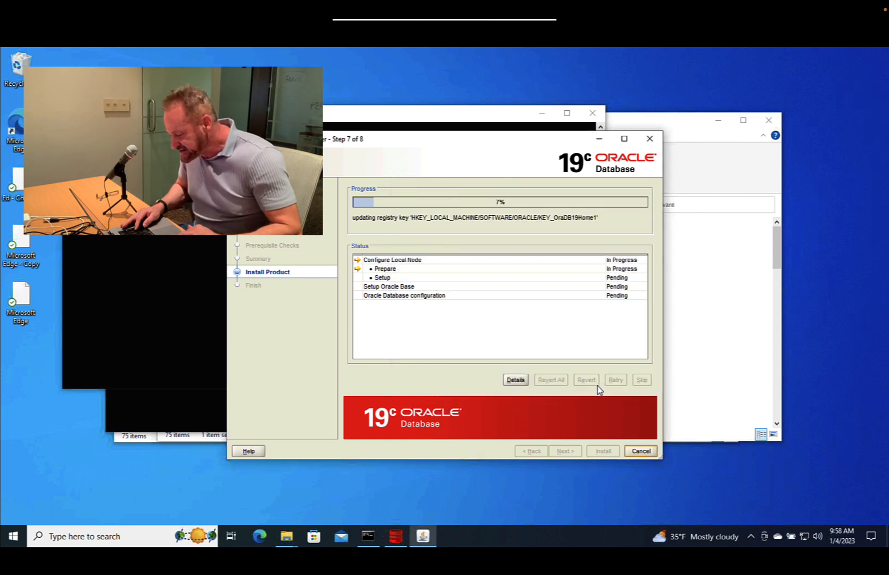